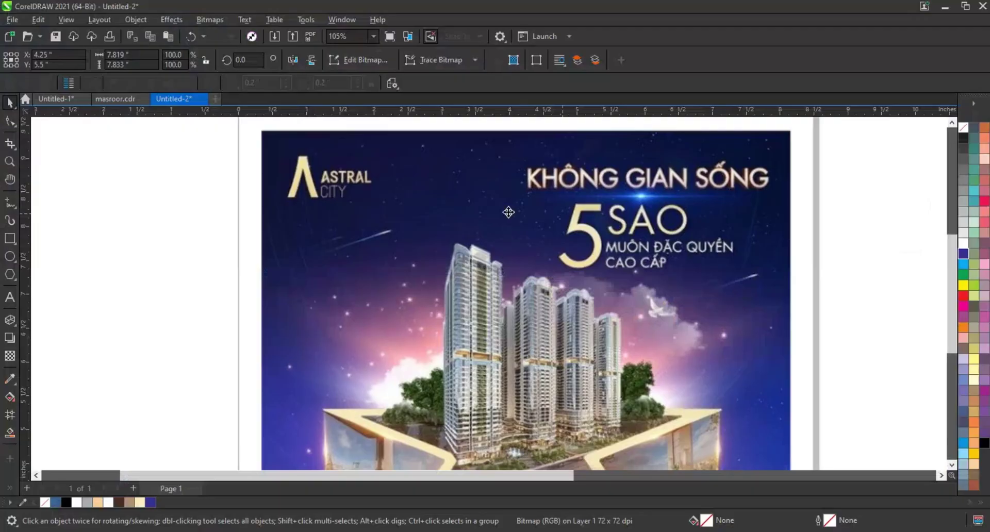
Zoom in on the Astral City reference star poster to study its design
{"action": "scroll", "coordinate": [508, 212], "scroll_direction": "down", "scroll_amount": 2}
{"action": "scroll", "coordinate": [159, 236], "scroll_direction": "down", "scroll_amount": 1}
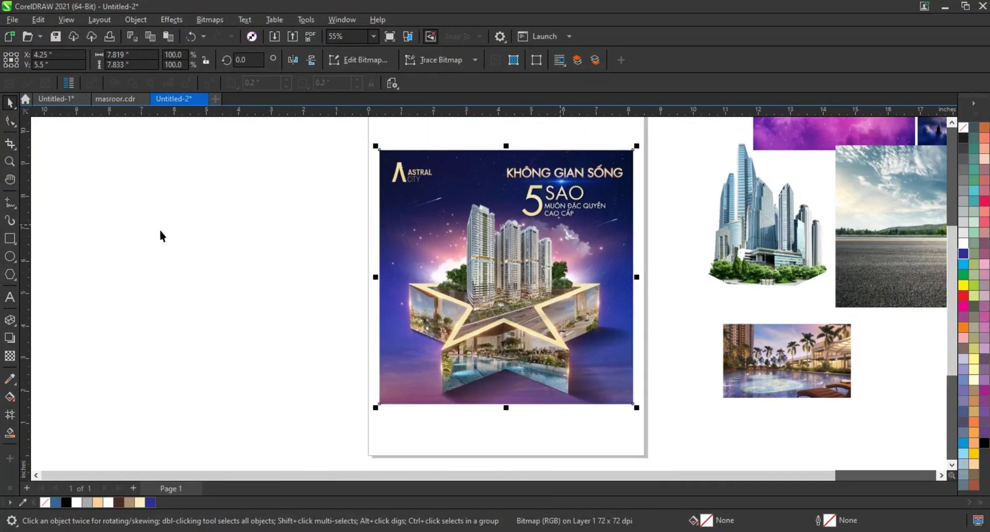
{"action": "left_click", "coordinate": [159, 236]}
{"action": "left_click", "coordinate": [10, 162]}
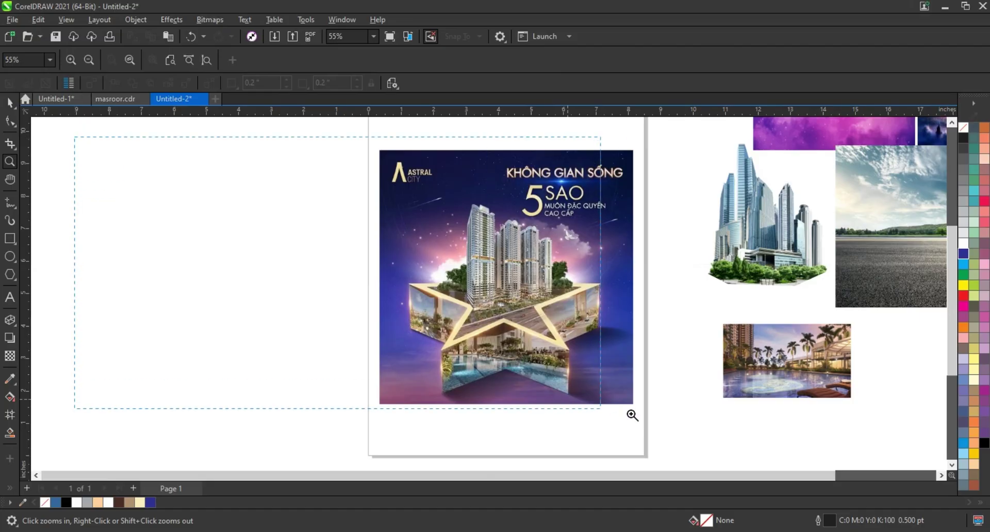
{"action": "left_click_drag", "start_coordinate": [77, 137], "coordinate": [630, 414]}
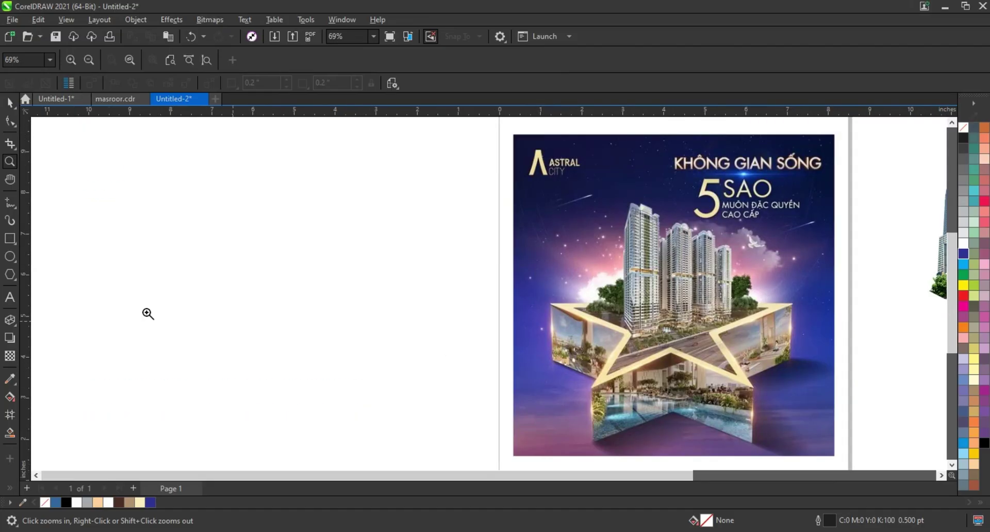
{"action": "left_click", "coordinate": [14, 324]}
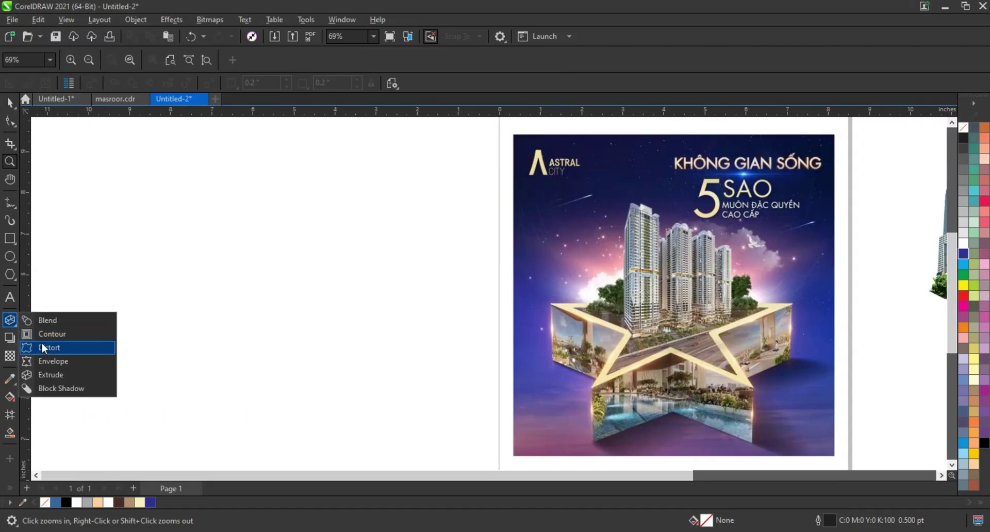
Draw a large pentagon to the left of the reference poster
{"action": "left_click", "coordinate": [14, 274]}
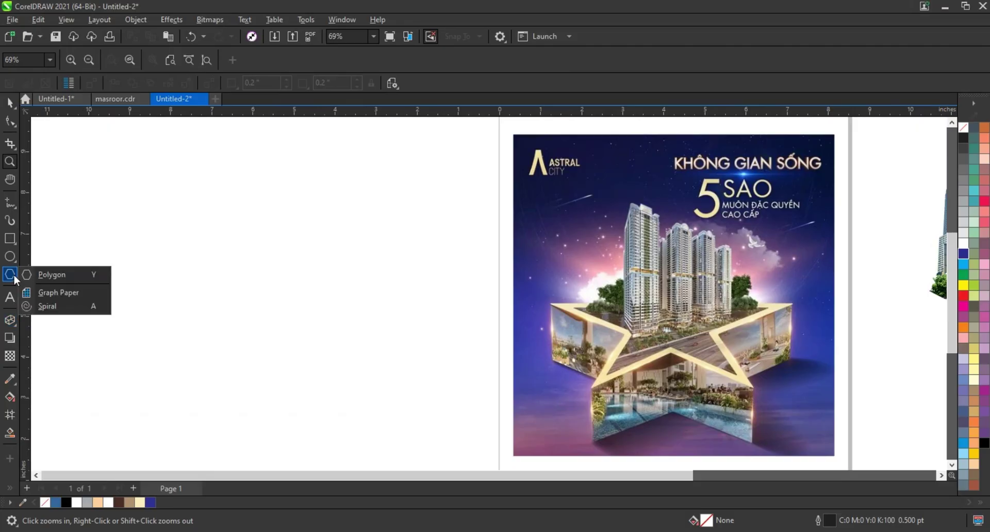
{"action": "left_click", "coordinate": [39, 274]}
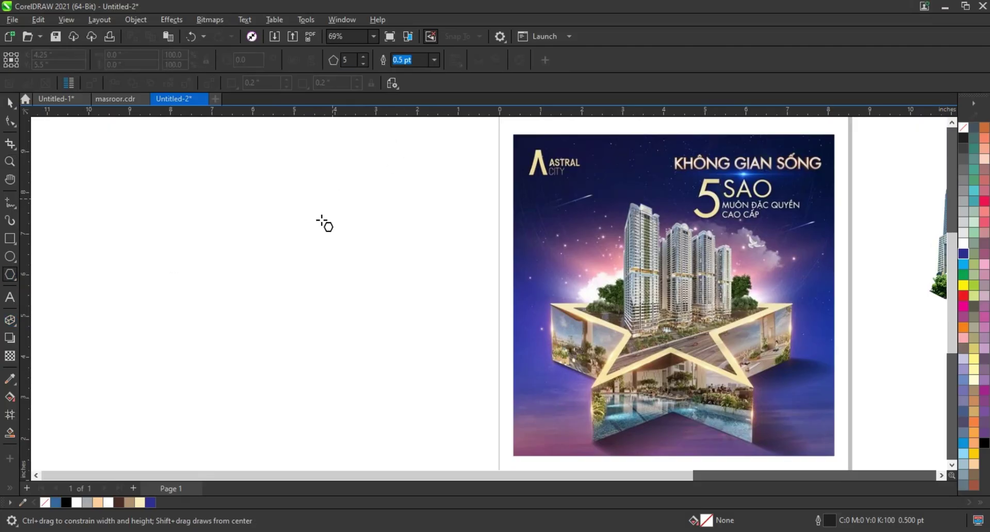
{"action": "left_click_drag", "start_coordinate": [269, 257], "coordinate": [364, 400]}
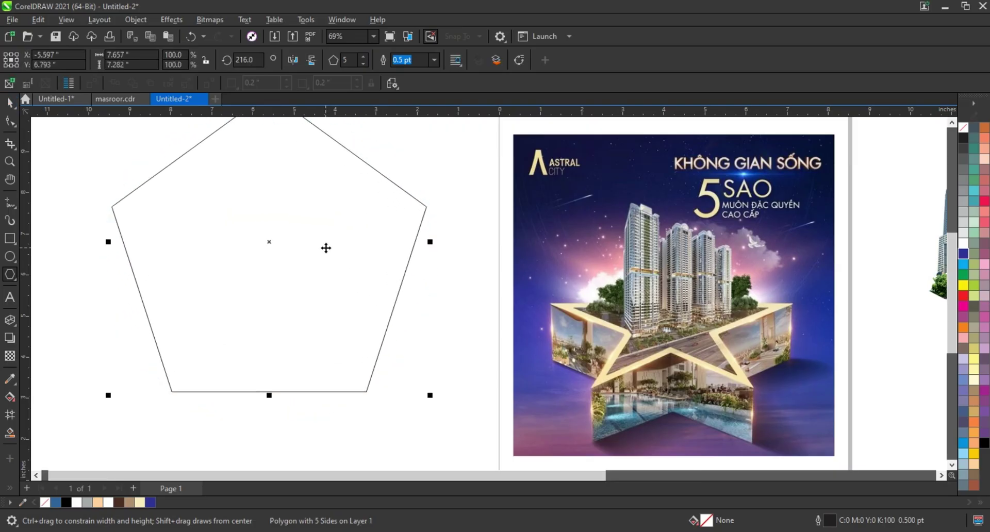
{"action": "left_click_drag", "start_coordinate": [325, 248], "coordinate": [339, 286]}
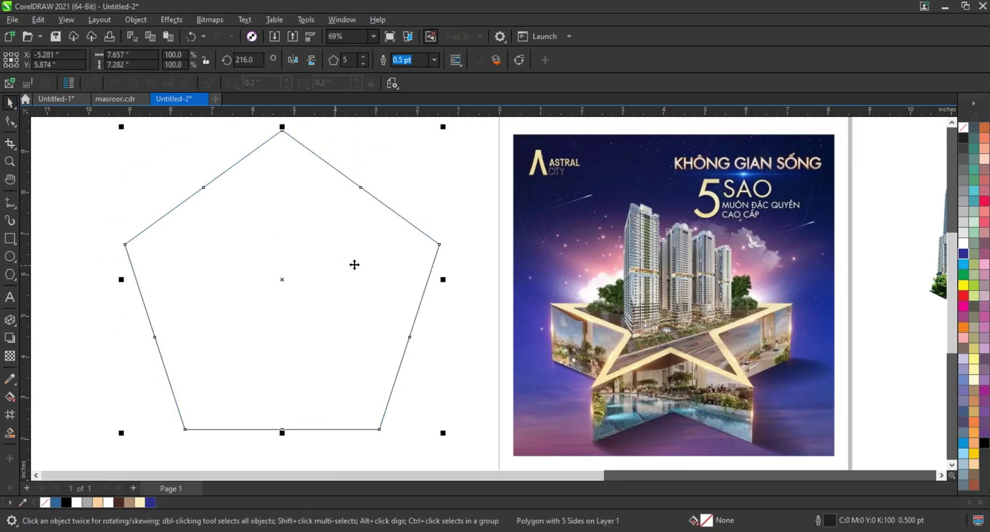
Pull the pentagon's sides inward into a star and flatten it to about 3.178 × 7.657 inches
{"action": "left_click", "coordinate": [10, 123]}
{"action": "left_click_drag", "start_coordinate": [203, 187], "coordinate": [226, 255]}
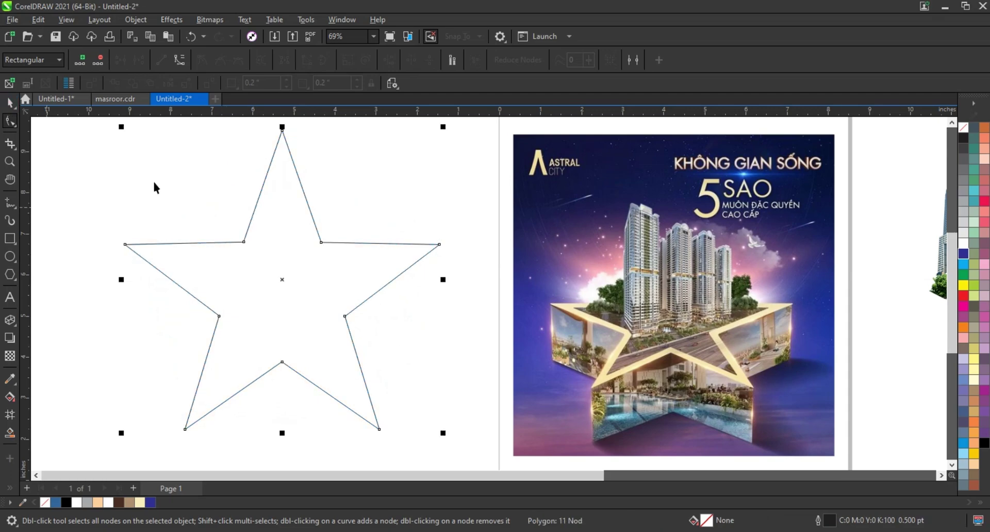
{"action": "key", "text": "space"}
{"action": "left_click_drag", "start_coordinate": [287, 437], "coordinate": [281, 353]}
{"action": "left_click_drag", "start_coordinate": [294, 292], "coordinate": [283, 369]}
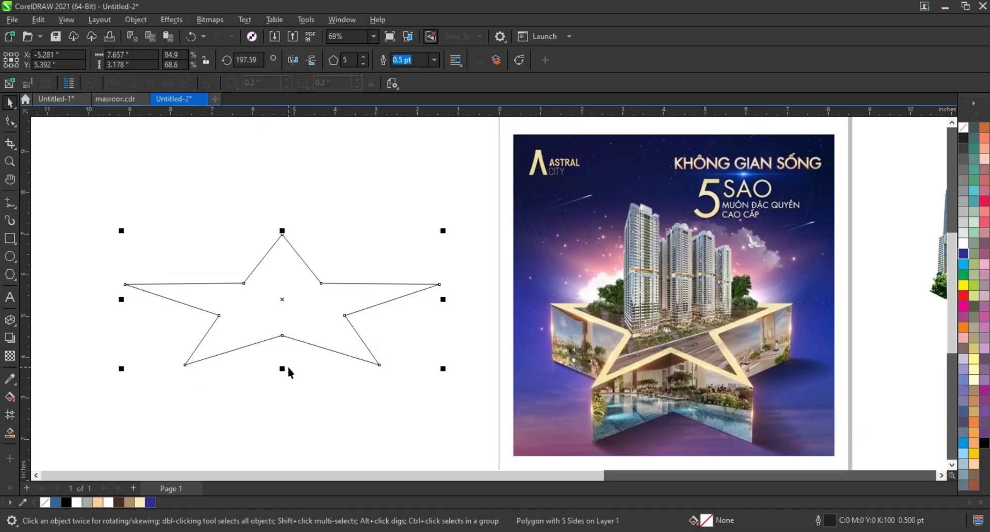
Add an outer contour around the star and break it apart from the original
{"action": "left_click", "coordinate": [16, 325]}
{"action": "left_click", "coordinate": [47, 376]}
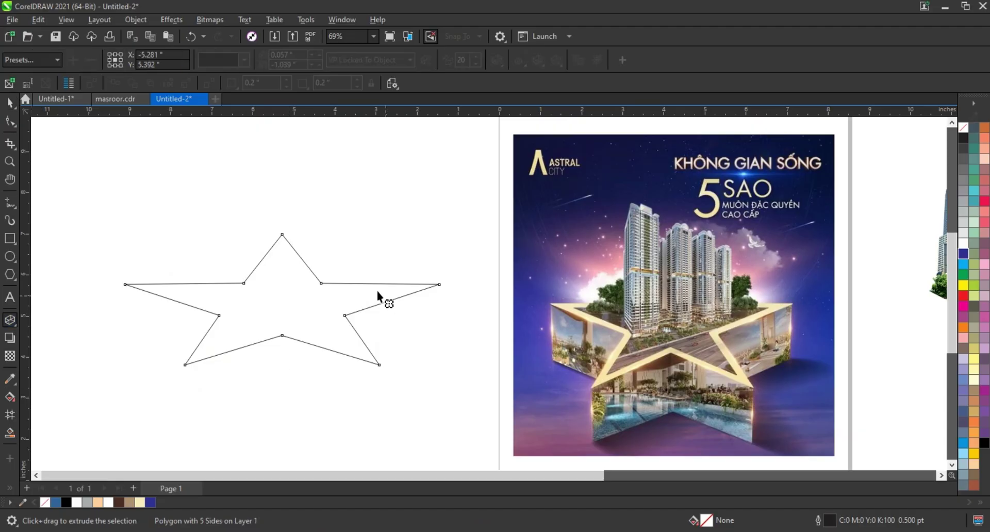
{"action": "left_click_drag", "start_coordinate": [330, 283], "coordinate": [351, 223]}
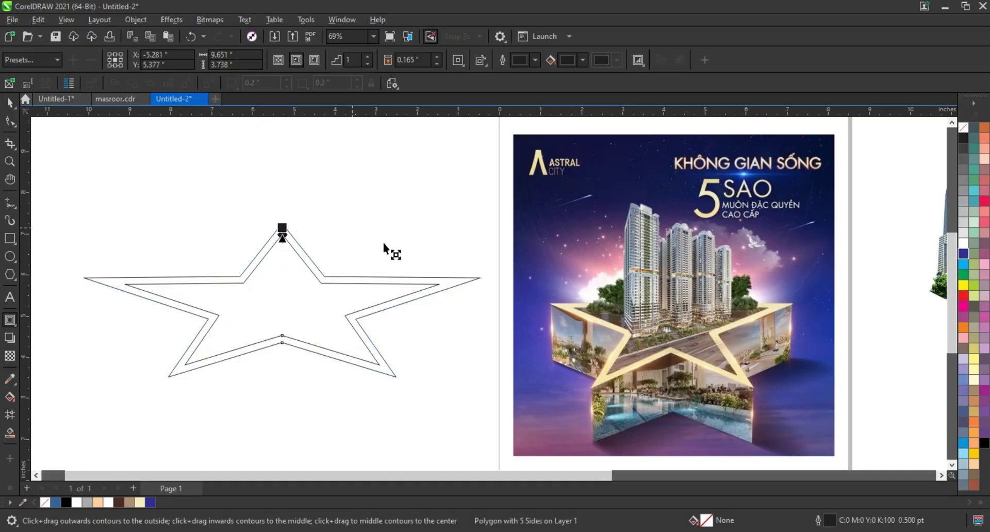
{"action": "left_click", "coordinate": [10, 103]}
{"action": "left_click", "coordinate": [136, 19]}
{"action": "mouse_move", "coordinate": [152, 279]}
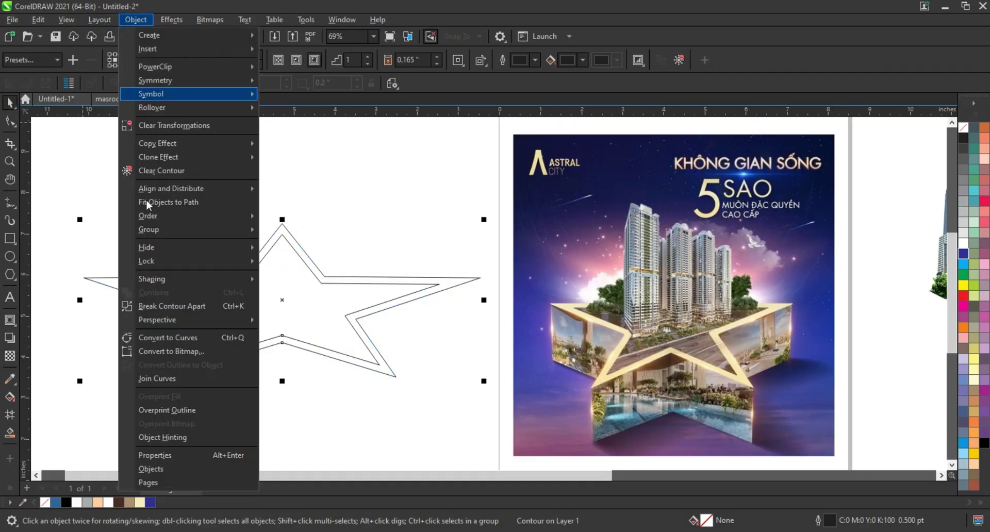
{"action": "left_click", "coordinate": [155, 306]}
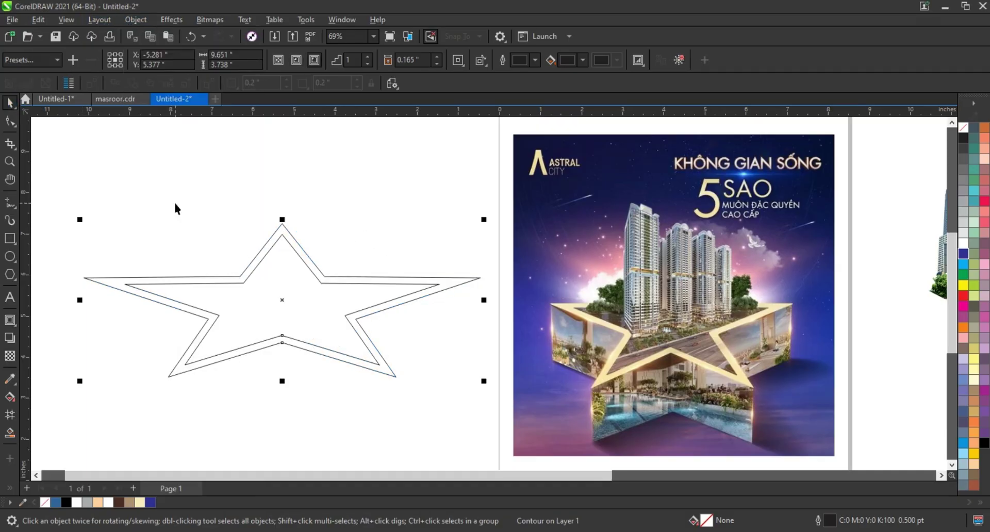
Fill the inner star light grey and the outer star tan
{"action": "left_click", "coordinate": [435, 283]}
{"action": "left_click", "coordinate": [964, 238]}
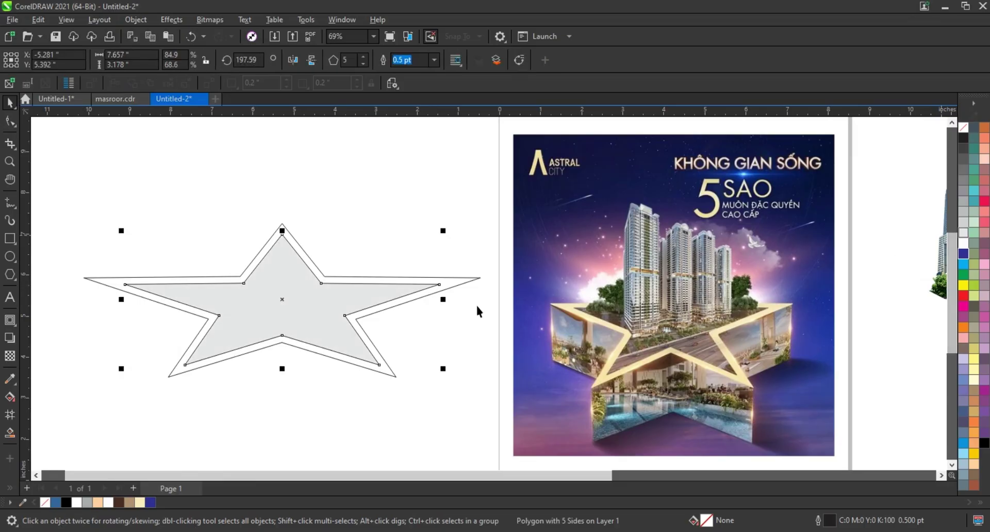
{"action": "left_click", "coordinate": [456, 287]}
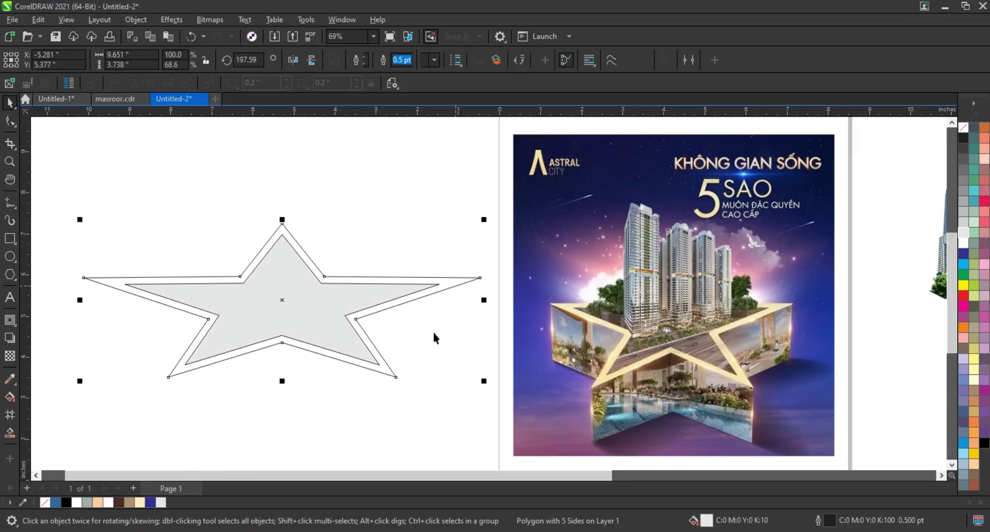
{"action": "left_click", "coordinate": [131, 503]}
Select both stars and narrow them slightly from the sides
{"action": "left_click", "coordinate": [468, 288]}
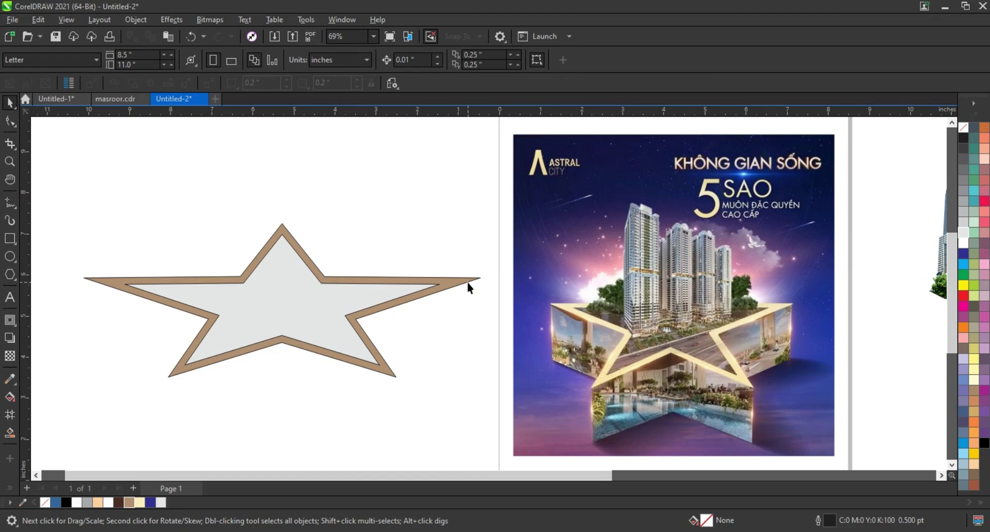
{"action": "left_click", "coordinate": [467, 283]}
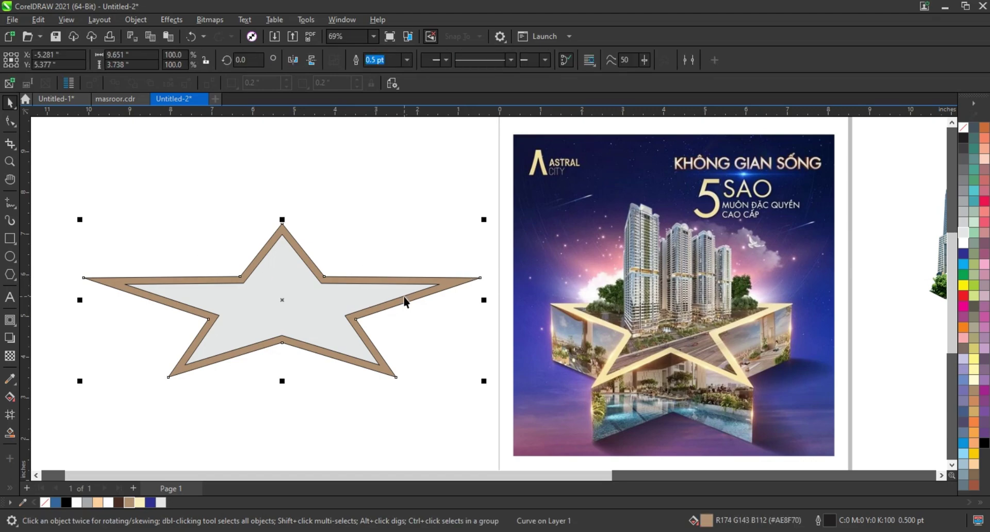
{"action": "left_click", "coordinate": [430, 313]}
{"action": "left_click", "coordinate": [315, 329]}
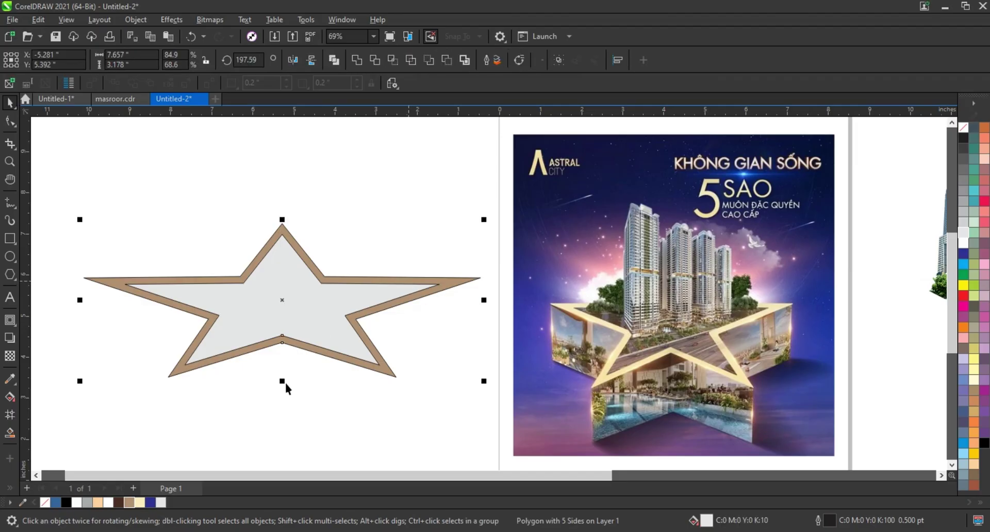
{"action": "left_click_drag", "start_coordinate": [286, 382], "coordinate": [283, 402]}
{"action": "left_click", "coordinate": [301, 333]}
{"action": "left_click_drag", "start_coordinate": [484, 299], "coordinate": [466, 298]}
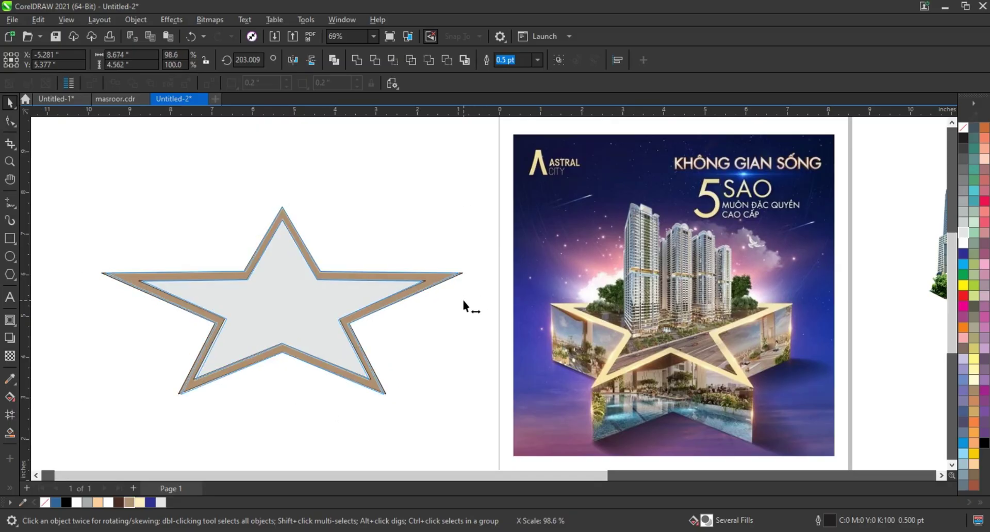
{"action": "left_click_drag", "start_coordinate": [466, 300], "coordinate": [460, 298]}
{"action": "left_click", "coordinate": [465, 323]}
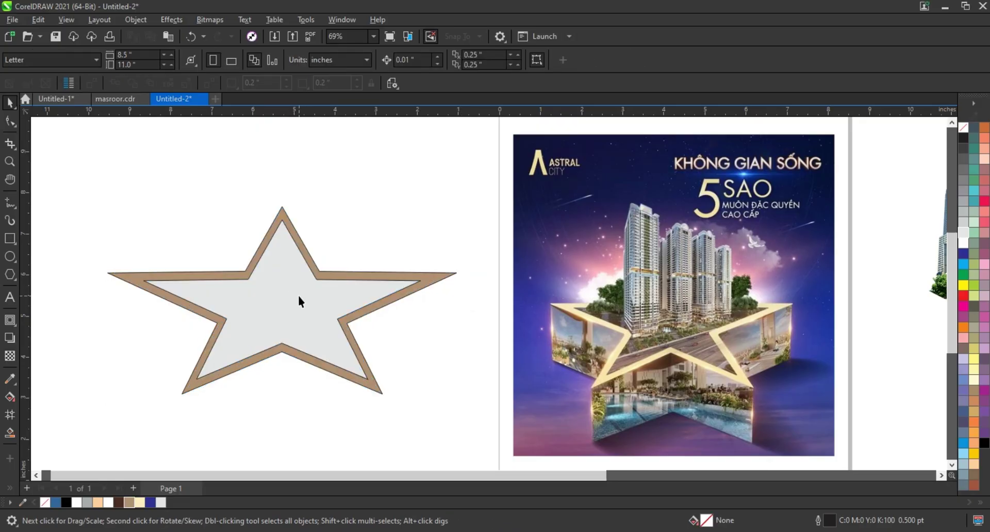
Extrude the tan star downward as a parallel extrusion with shortened depth
{"action": "left_click", "coordinate": [255, 359]}
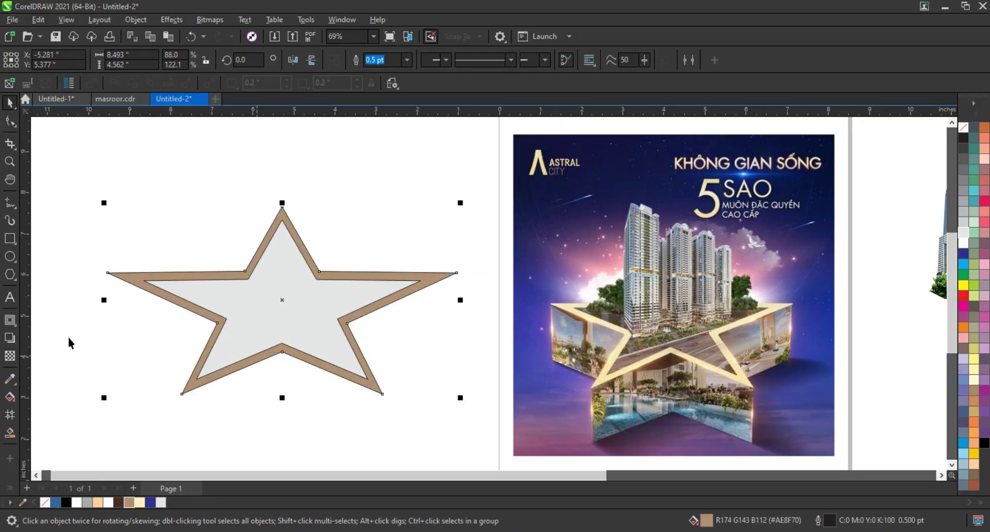
{"action": "left_click", "coordinate": [19, 329]}
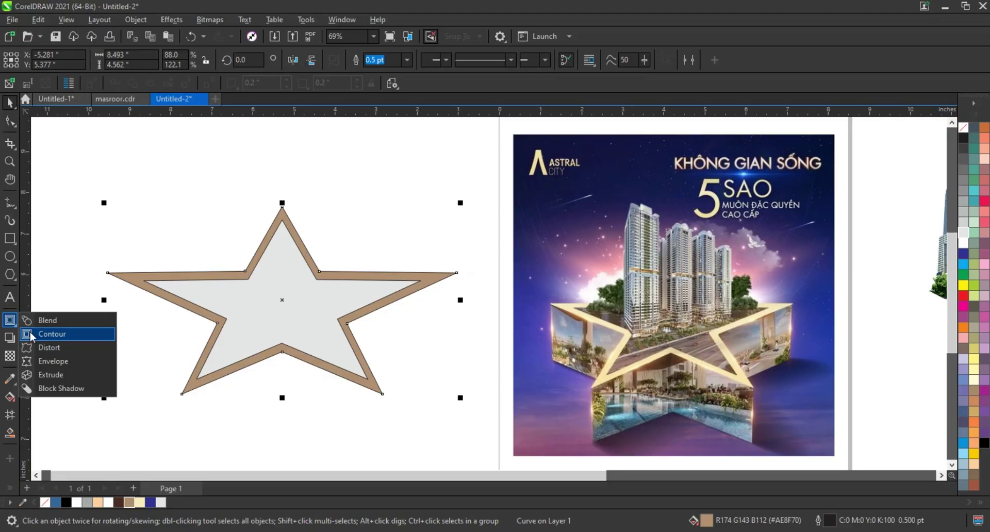
{"action": "left_click", "coordinate": [33, 375]}
{"action": "left_click_drag", "start_coordinate": [282, 356], "coordinate": [281, 442]}
{"action": "left_click", "coordinate": [244, 60]}
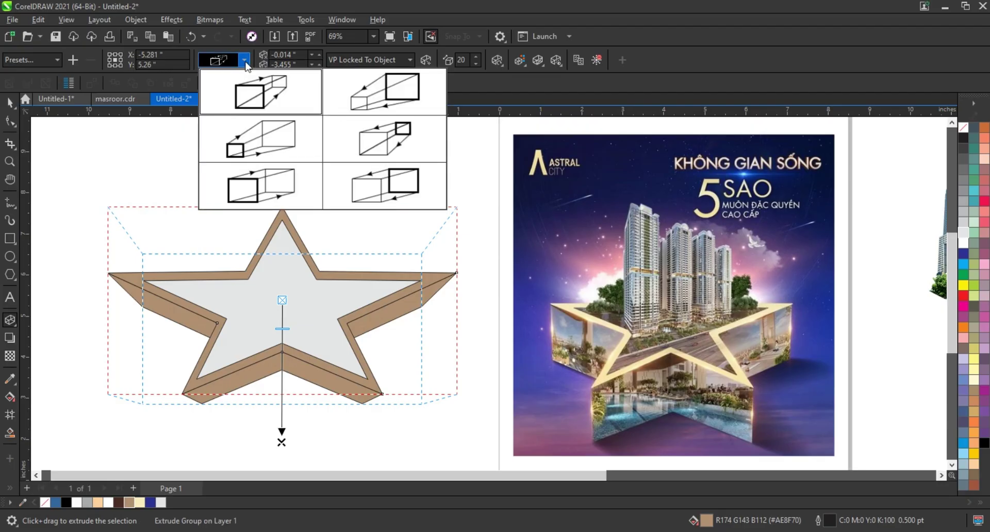
{"action": "left_click", "coordinate": [251, 186]}
{"action": "left_click_drag", "start_coordinate": [281, 442], "coordinate": [284, 373]}
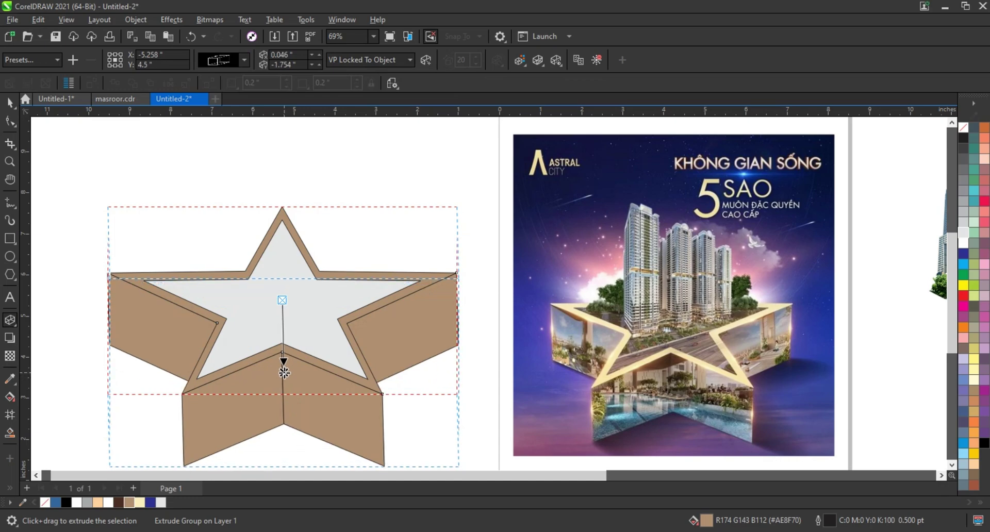
{"action": "left_click", "coordinate": [10, 106]}
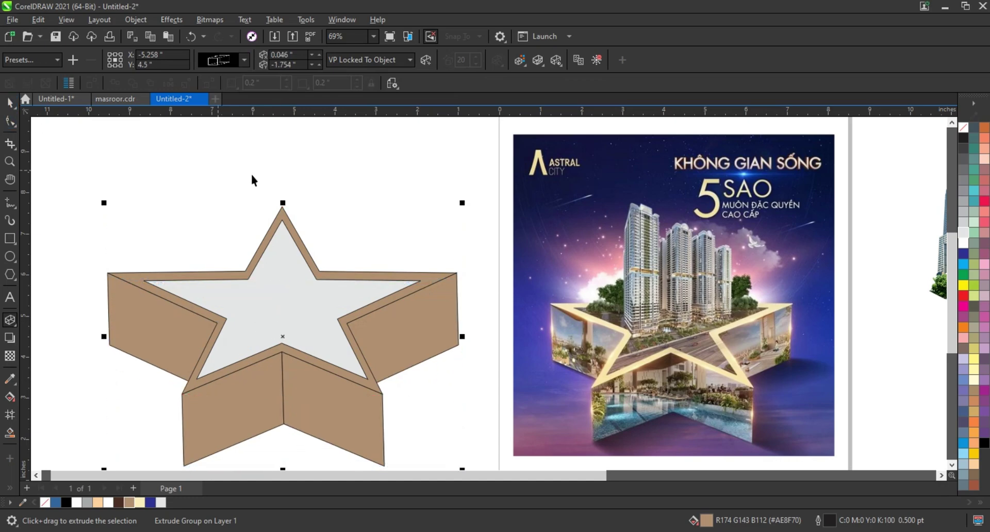
{"action": "scroll", "coordinate": [289, 172], "scroll_direction": "down", "scroll_amount": 1}
Break the star's extrusion apart into separate faces and select the two lower front faces
{"action": "left_click", "coordinate": [130, 22]}
{"action": "mouse_move", "coordinate": [136, 20]}
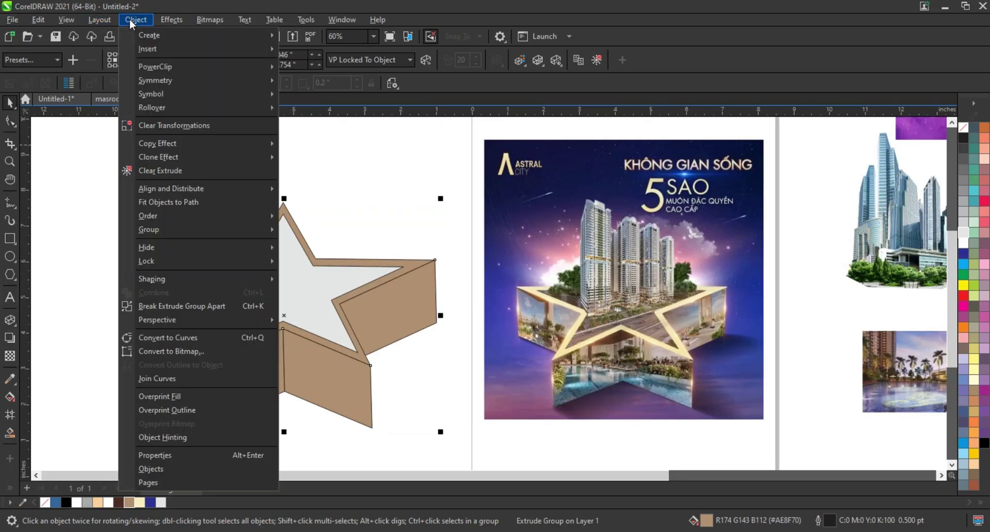
{"action": "left_click", "coordinate": [172, 305]}
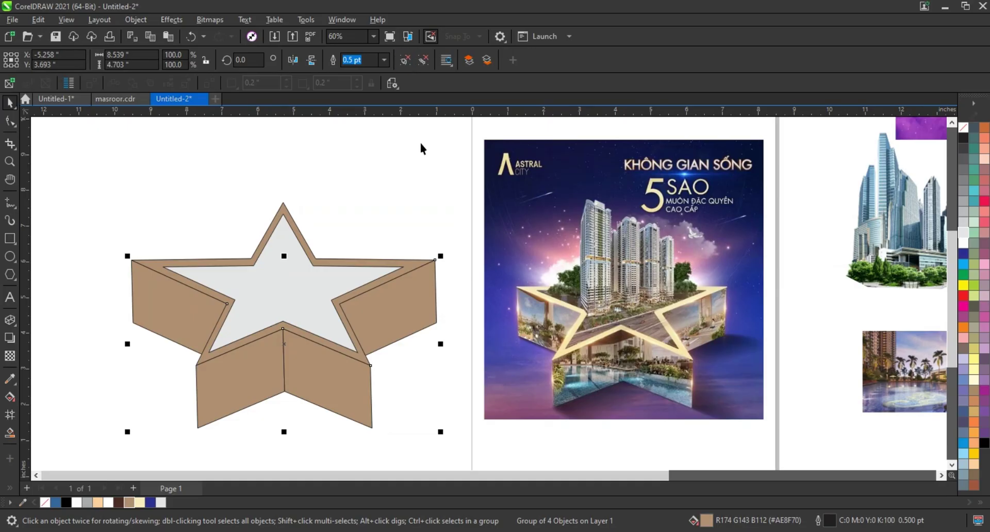
{"action": "left_click", "coordinate": [312, 378]}
{"action": "left_click", "coordinate": [239, 379], "text": "shift"}
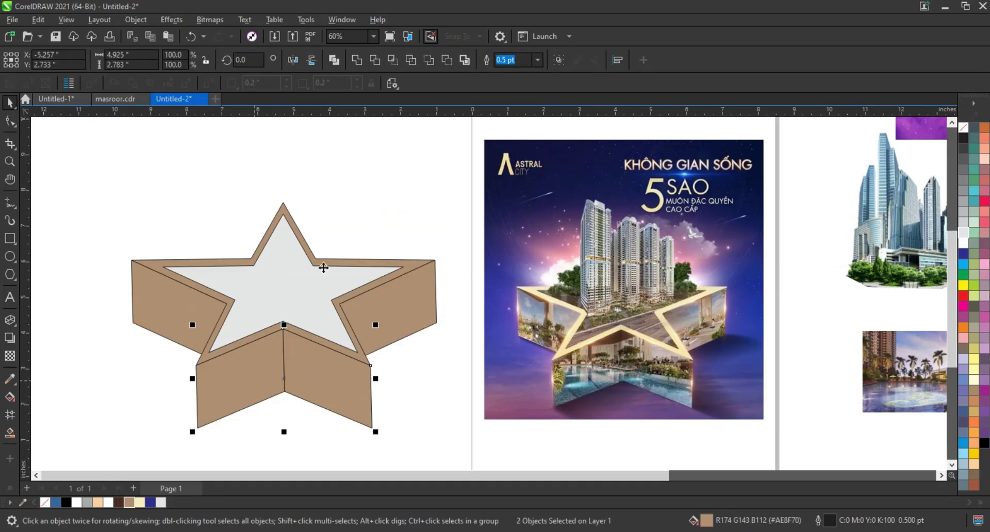
Select the arm side faces, then drag the resort pool photo toward the star's bottom
{"action": "left_click", "coordinate": [393, 286]}
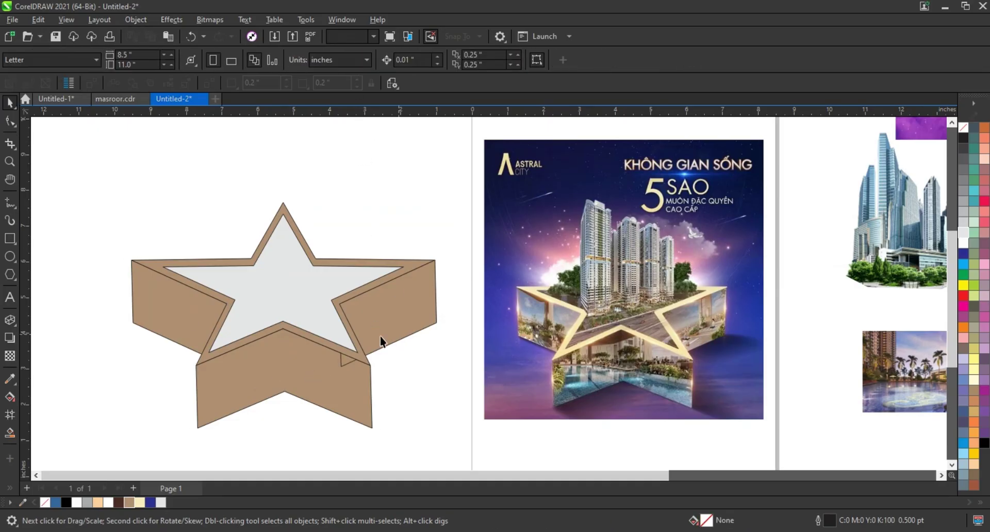
{"action": "left_click", "coordinate": [157, 314], "text": "shift"}
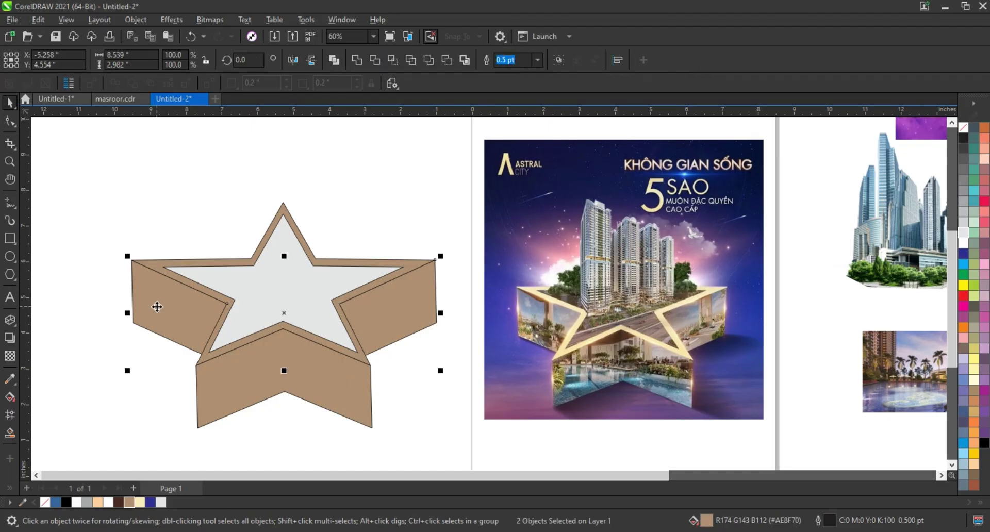
{"action": "left_click", "coordinate": [365, 448]}
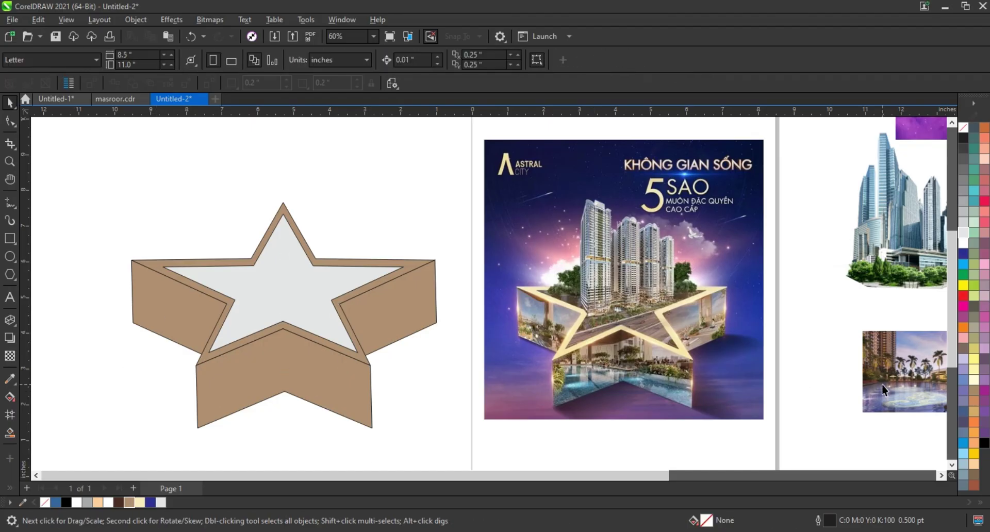
{"action": "left_click_drag", "start_coordinate": [881, 384], "coordinate": [350, 456]}
{"action": "scroll", "coordinate": [881, 385], "scroll_direction": "down", "scroll_amount": 1}
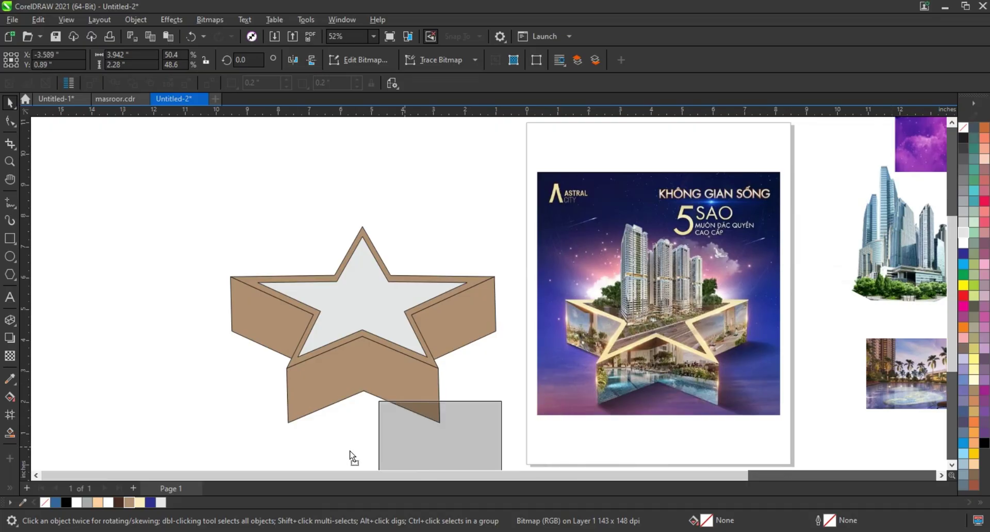
Position and enlarge the pool photo, then clip it inside the star's bottom face
{"action": "mouse_move", "coordinate": [351, 457]}
{"action": "left_mouse_down"}
{"action": "mouse_move", "coordinate": [326, 432]}
{"action": "mouse_move", "coordinate": [343, 388]}
{"action": "left_mouse_up"}
{"action": "key", "text": "shift+Page_Up"}
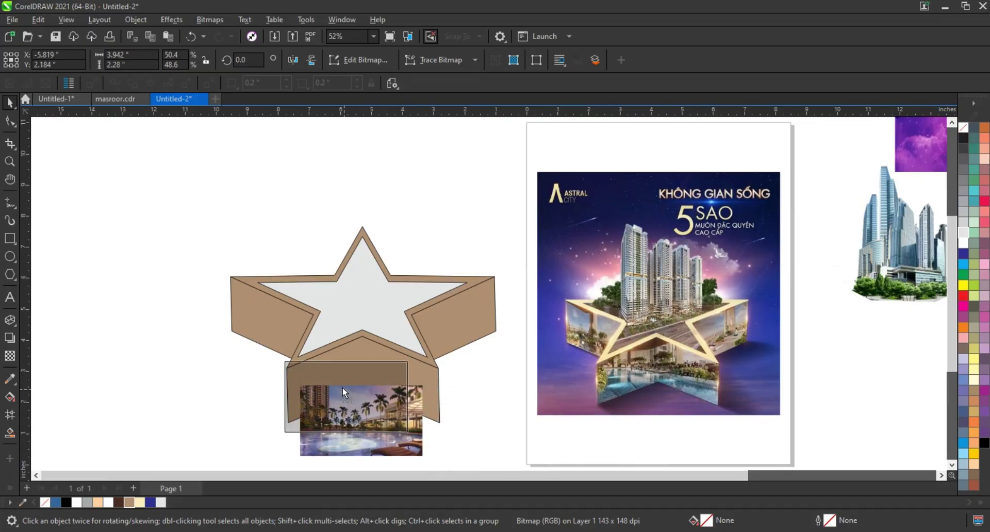
{"action": "left_click_drag", "start_coordinate": [411, 357], "coordinate": [456, 330]}
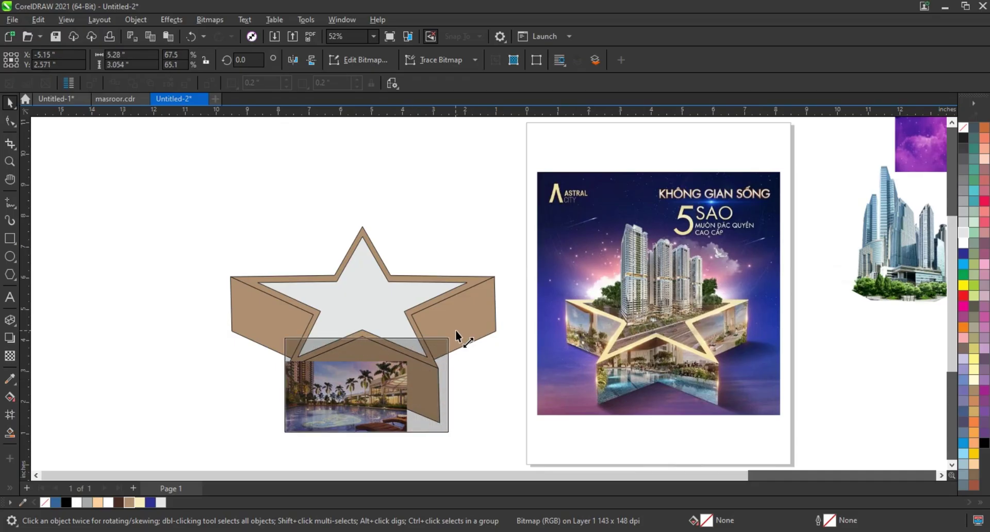
{"action": "left_click_drag", "start_coordinate": [401, 361], "coordinate": [159, 376]}
{"action": "left_click", "coordinate": [383, 400]}
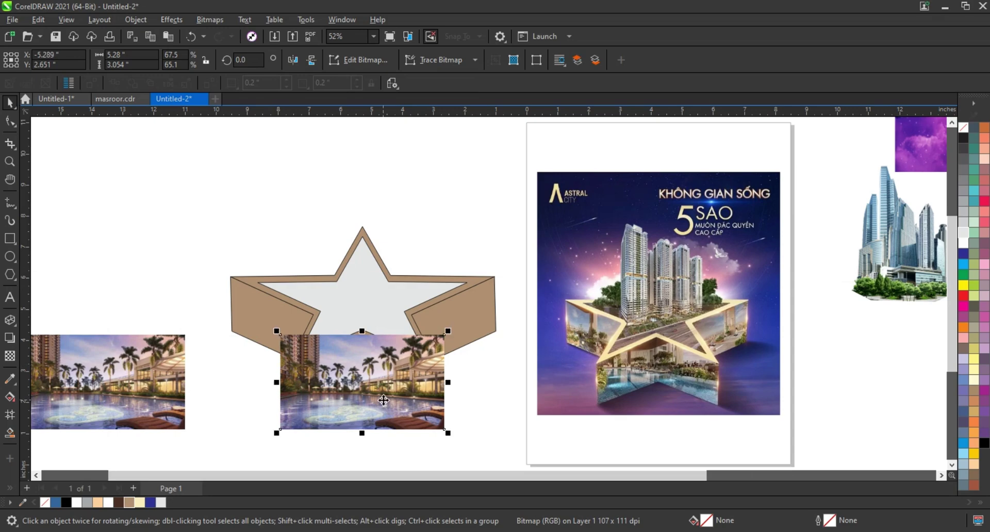
{"action": "key", "text": "shift+Page_Down"}
{"action": "left_click", "coordinate": [374, 394]}
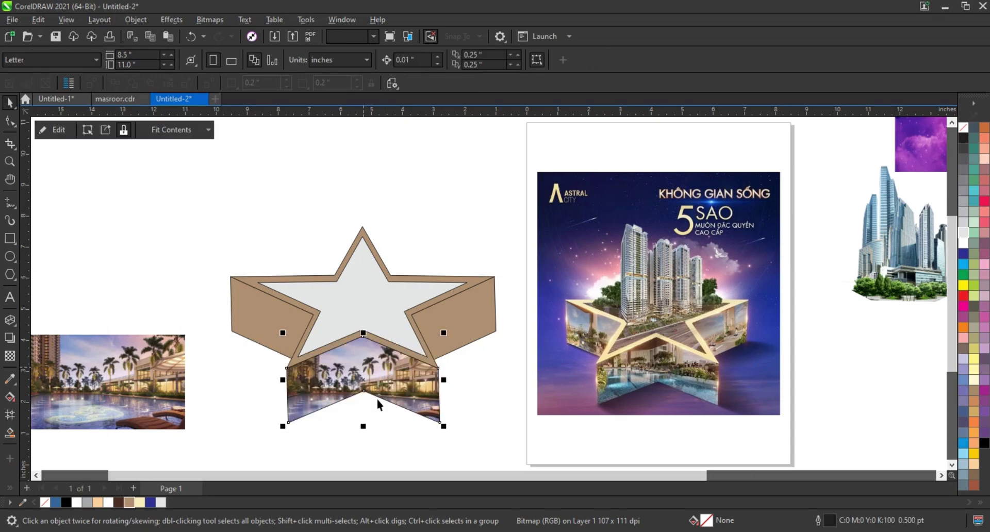
{"action": "left_click", "coordinate": [146, 398]}
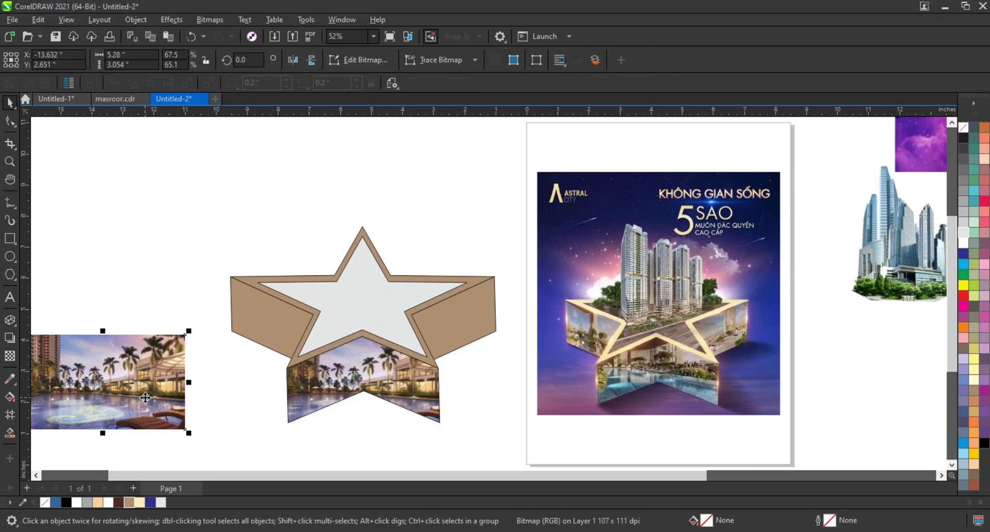
Clip copies of the pool photo into the left and right arm faces
{"action": "left_click_drag", "start_coordinate": [145, 398], "coordinate": [243, 343]}
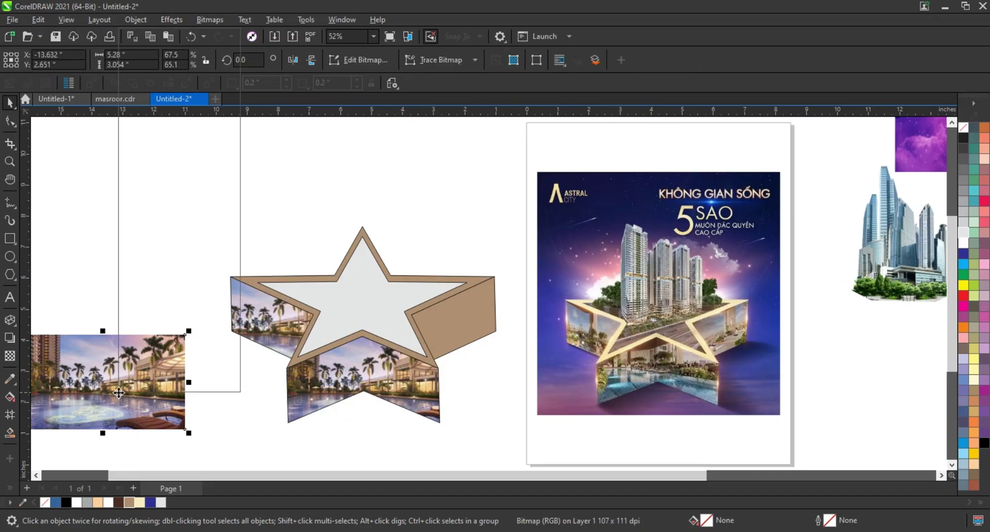
{"action": "left_click", "coordinate": [189, 201]}
{"action": "left_click", "coordinate": [454, 320]}
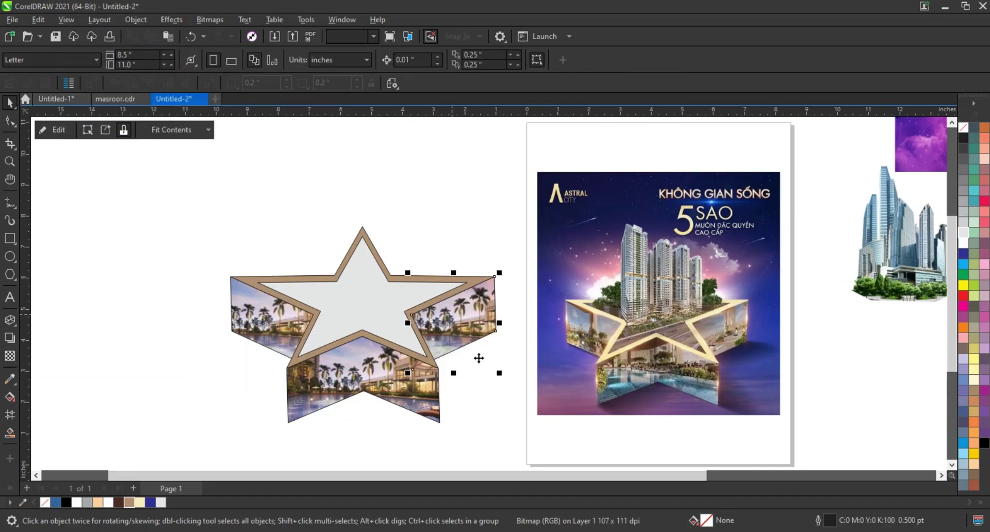
{"action": "left_click", "coordinate": [478, 358]}
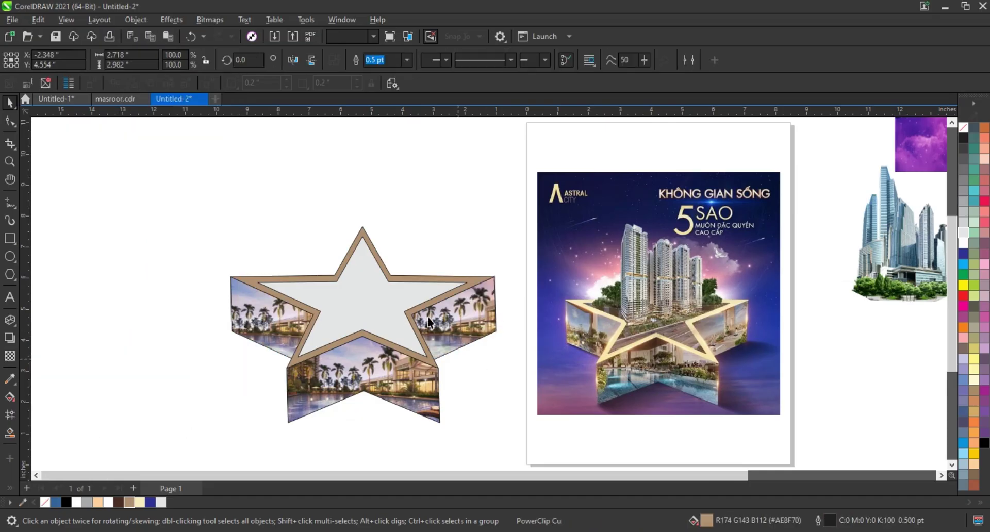
{"action": "left_click", "coordinate": [10, 239]}
Draw a large square rectangle around the star, shift it left and enlarge it
{"action": "left_click_drag", "start_coordinate": [220, 147], "coordinate": [506, 433]}
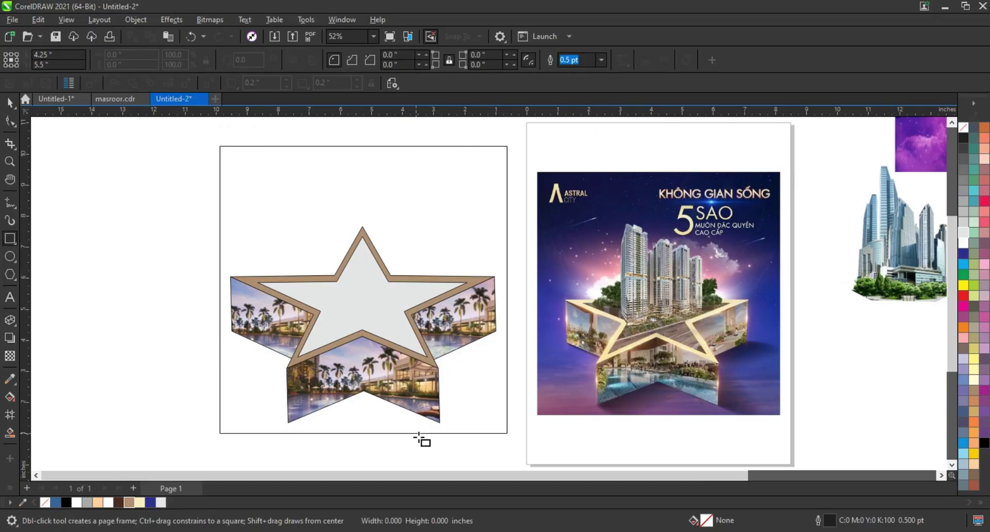
{"action": "left_click", "coordinate": [10, 102]}
{"action": "scroll", "coordinate": [321, 223], "scroll_direction": "down", "scroll_amount": 1}
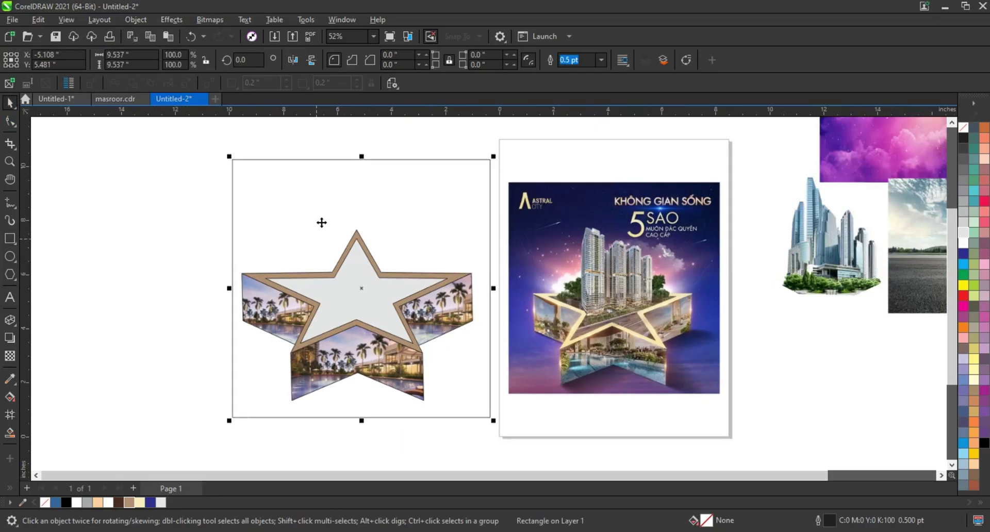
{"action": "left_click_drag", "start_coordinate": [321, 222], "coordinate": [289, 218]}
{"action": "left_click_drag", "start_coordinate": [461, 152], "coordinate": [480, 138]}
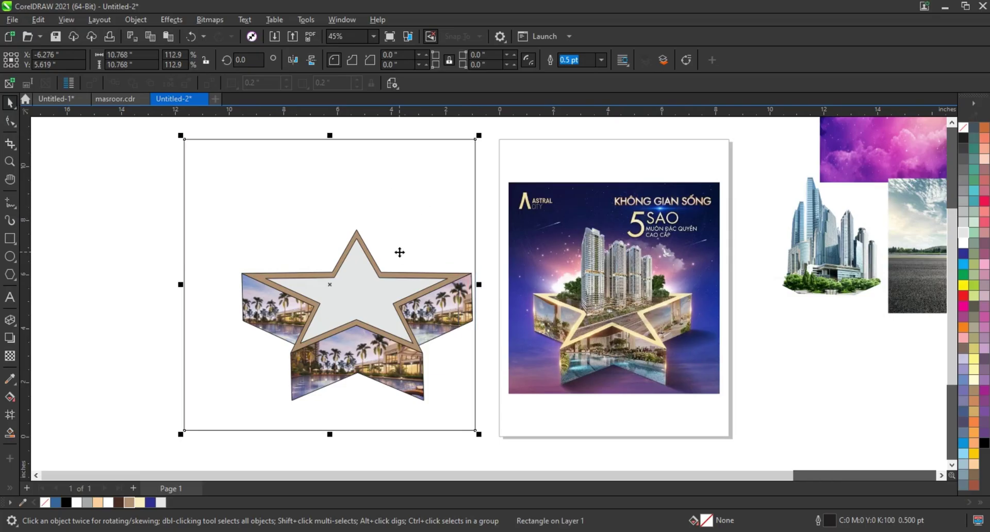
Bring the purple galaxy image into the frame's lower-left and enlarge it
{"action": "left_click_drag", "start_coordinate": [870, 169], "coordinate": [211, 416]}
{"action": "mouse_move", "coordinate": [311, 332]}
{"action": "left_mouse_down"}
{"action": "mouse_move", "coordinate": [468, 227]}
{"action": "mouse_move", "coordinate": [489, 199]}
{"action": "left_mouse_up"}
{"action": "scroll", "coordinate": [242, 384], "scroll_direction": "down", "scroll_amount": 2}
Move the blue nebula image to the background's top-left, enlarging and widening it
{"action": "left_click_drag", "start_coordinate": [727, 232], "coordinate": [217, 270]}
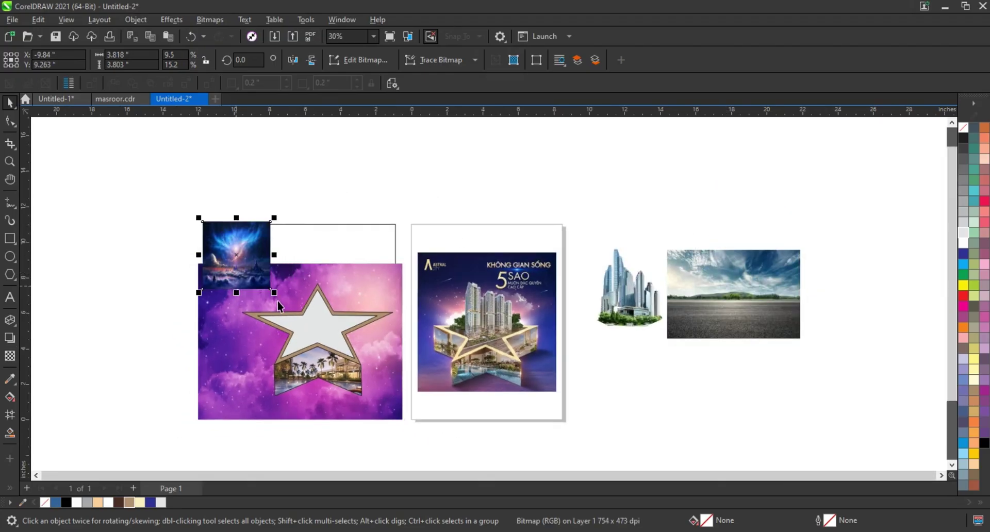
{"action": "left_click_drag", "start_coordinate": [273, 292], "coordinate": [378, 396]}
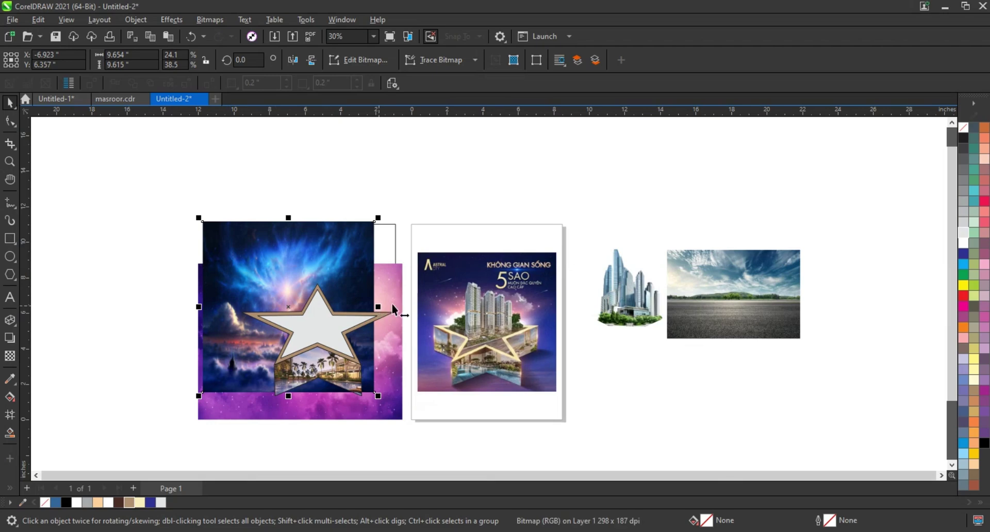
{"action": "left_click_drag", "start_coordinate": [379, 307], "coordinate": [403, 306]}
Give the nebula image a fountain transparency fading out toward the bottom
{"action": "left_click", "coordinate": [10, 355]}
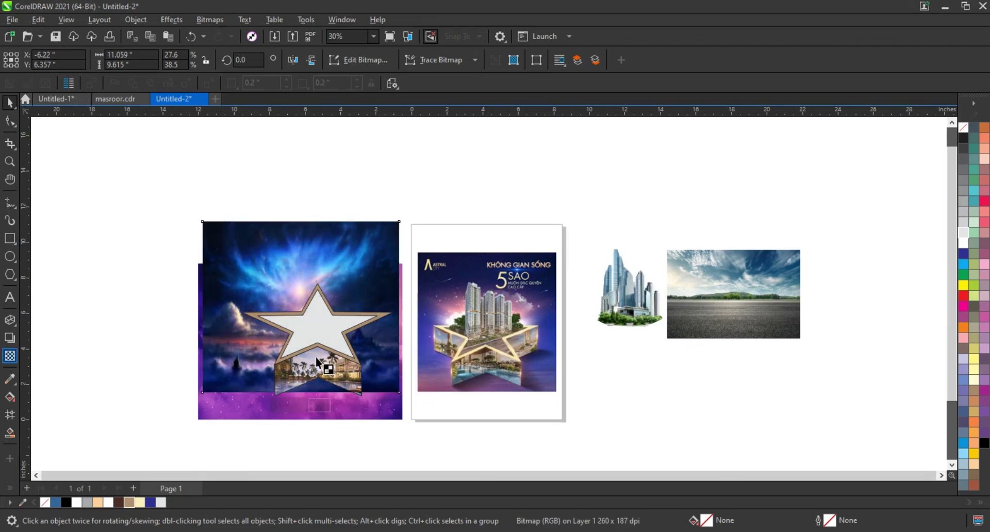
{"action": "left_click_drag", "start_coordinate": [277, 329], "coordinate": [278, 366]}
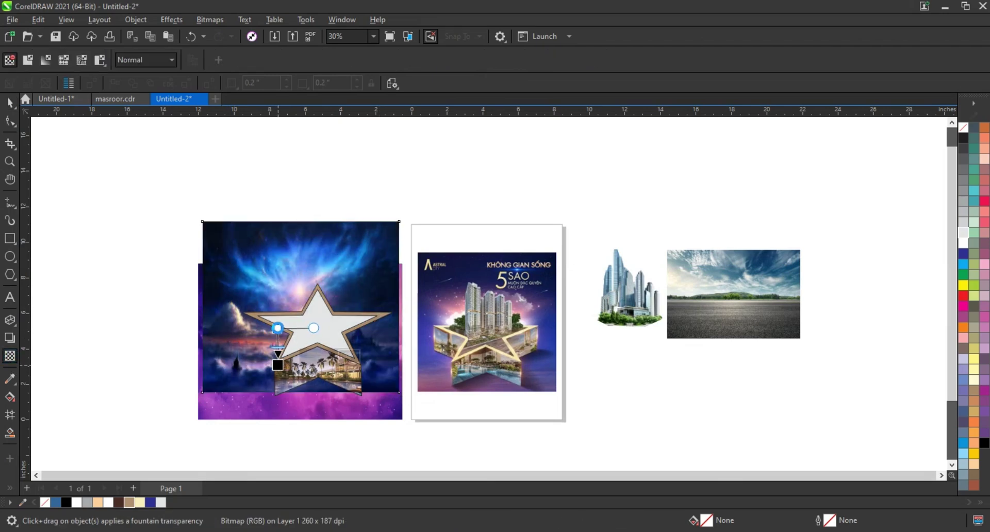
{"action": "left_click_drag", "start_coordinate": [277, 329], "coordinate": [278, 323]}
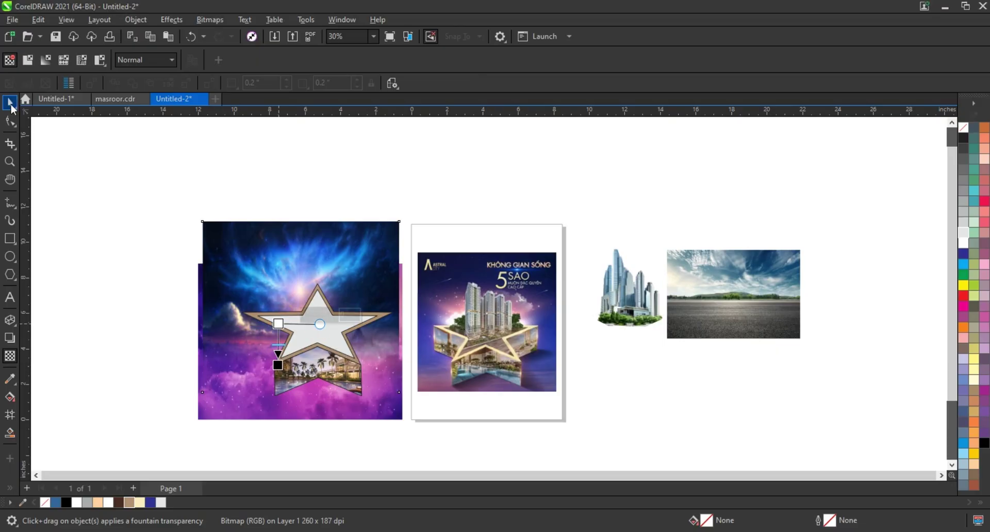
{"action": "left_click", "coordinate": [214, 413]}
{"action": "key", "text": "space"}
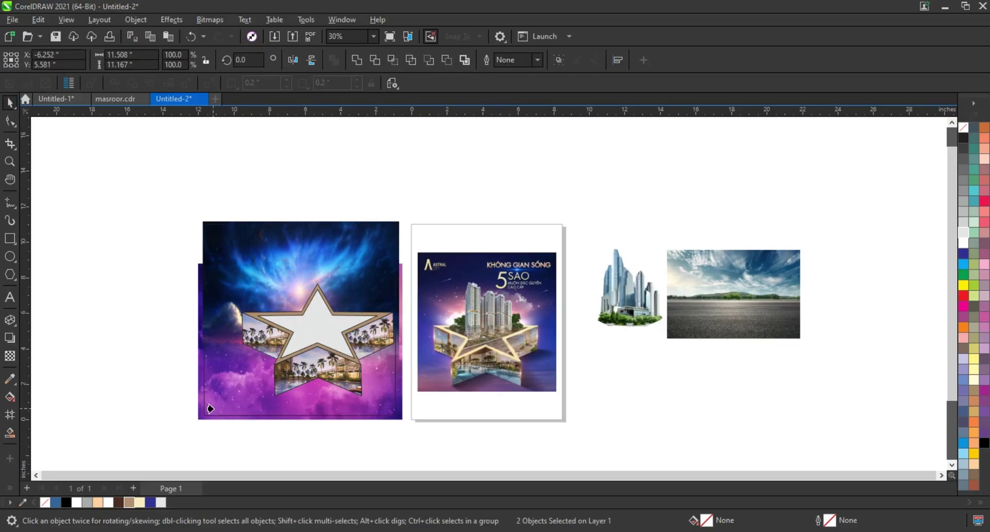
Select all the star pieces and move them to the centre of the space background
{"action": "left_click_drag", "start_coordinate": [136, 208], "coordinate": [580, 436]}
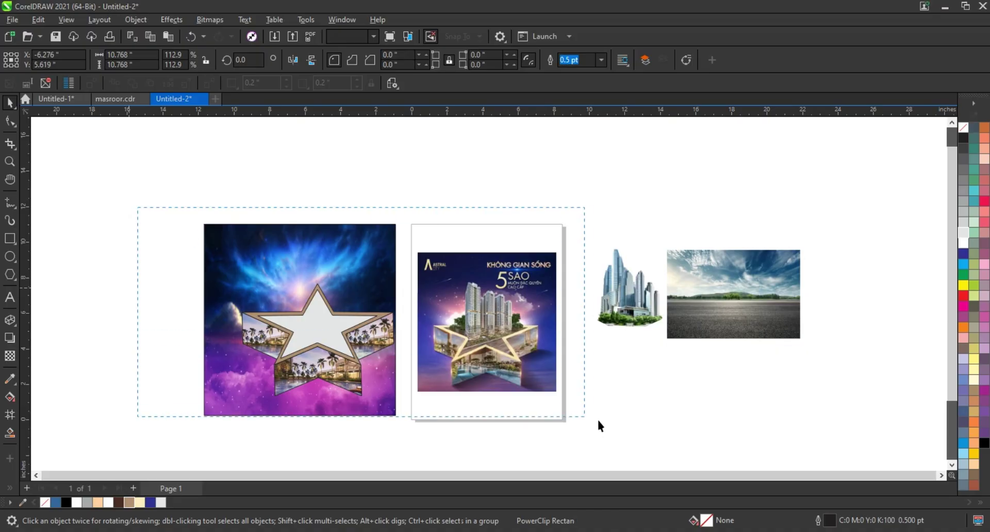
{"action": "key", "text": "shift+F2"}
{"action": "key", "text": "Escape"}
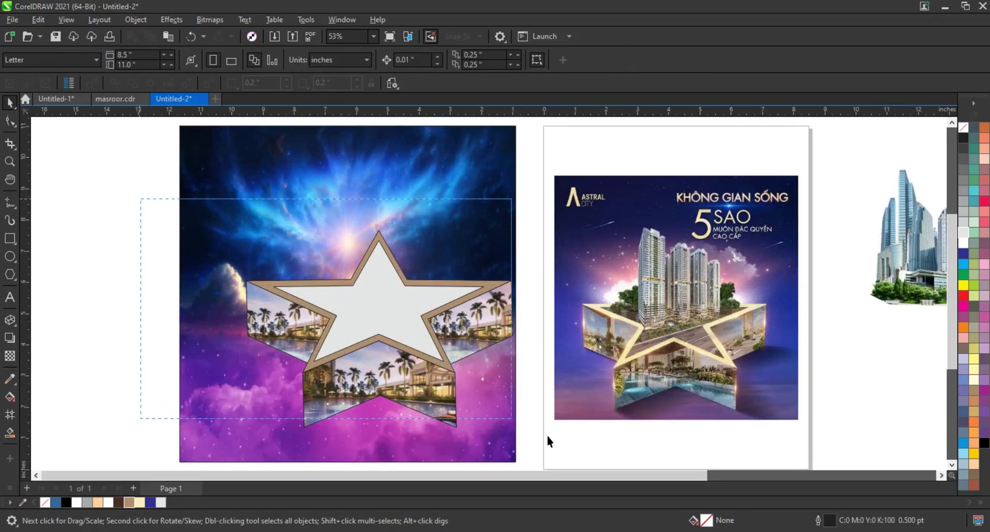
{"action": "left_click_drag", "start_coordinate": [139, 198], "coordinate": [555, 439]}
{"action": "left_click_drag", "start_coordinate": [398, 351], "coordinate": [375, 345]}
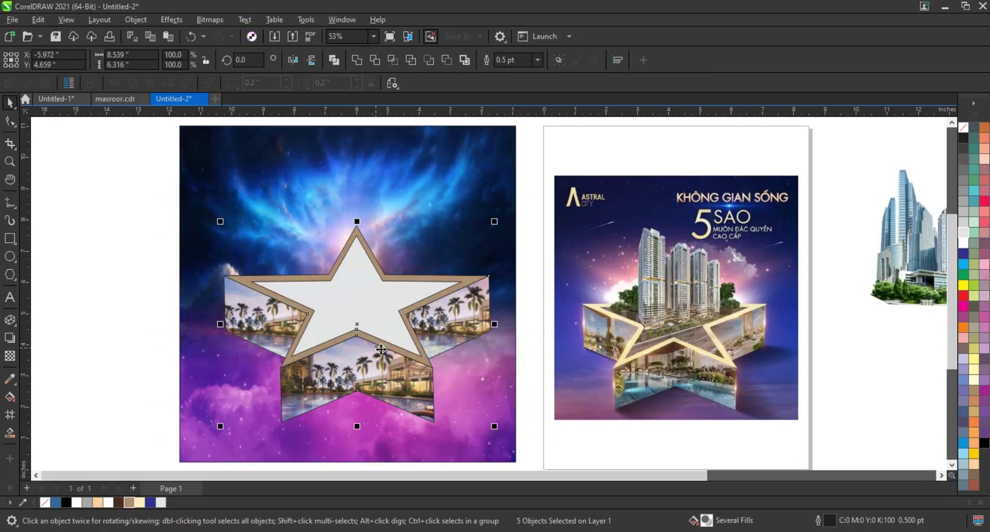
{"action": "left_click", "coordinate": [124, 364]}
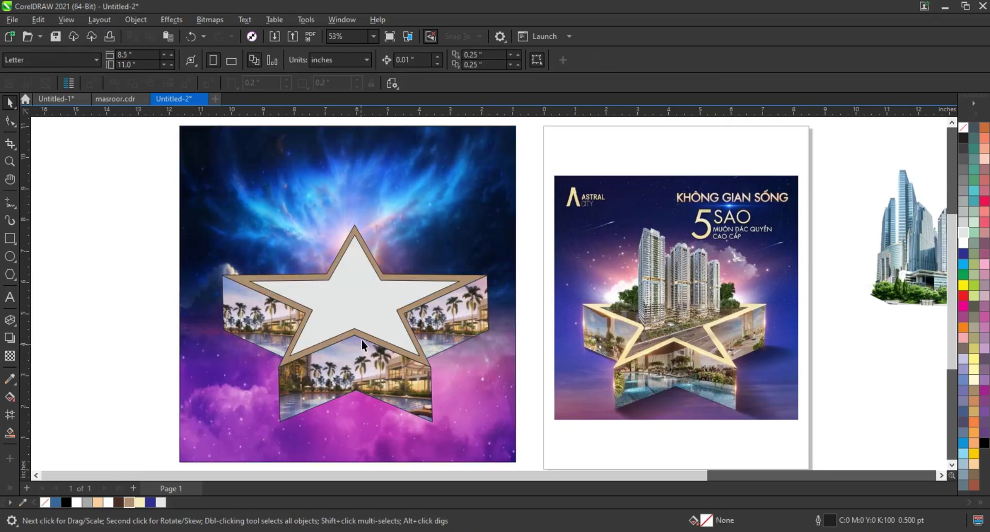
{"action": "left_click", "coordinate": [365, 336]}
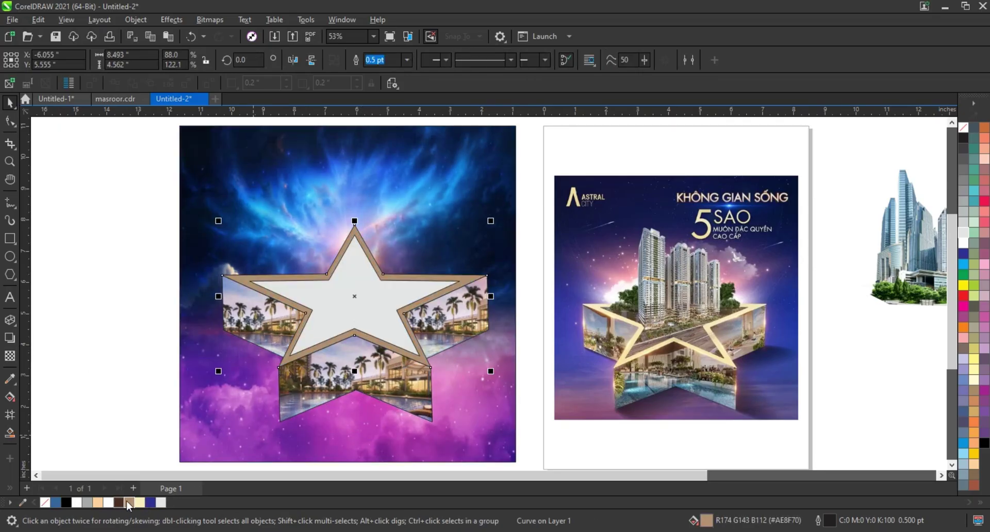
Give the star's top face a fountain fill with tan at the top
{"action": "key", "text": "g"}
{"action": "left_click_drag", "start_coordinate": [361, 344], "coordinate": [365, 254]}
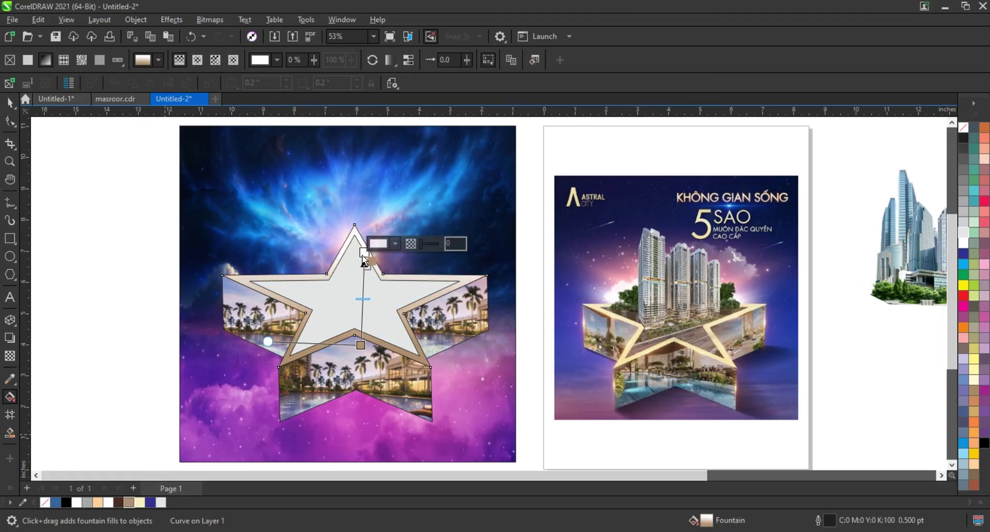
{"action": "left_click_drag", "start_coordinate": [129, 502], "coordinate": [364, 253]}
{"action": "left_click_drag", "start_coordinate": [98, 502], "coordinate": [350, 357]}
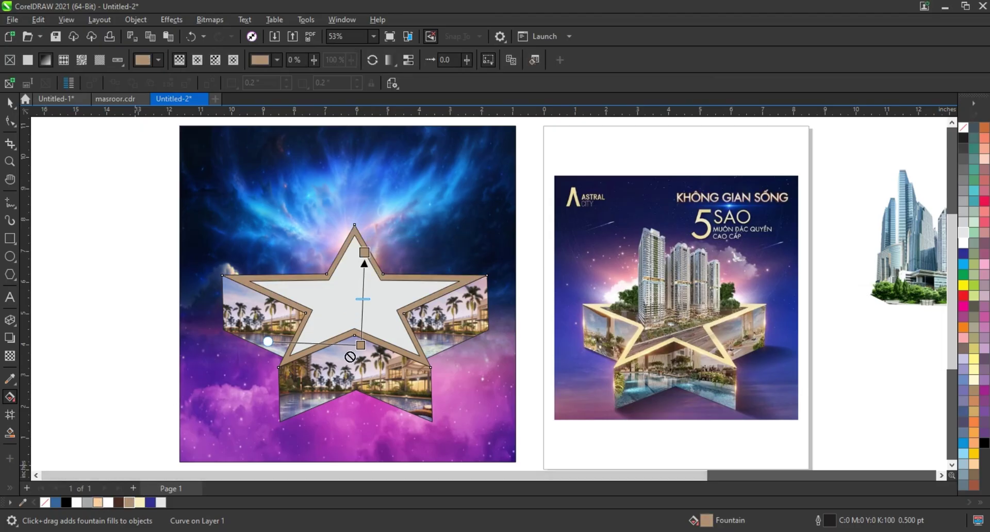
{"action": "key", "text": "space"}
Place the tower image atop the star and bring it to the front
{"action": "scroll", "coordinate": [740, 306], "scroll_direction": "down", "scroll_amount": 2}
{"action": "mouse_move", "coordinate": [867, 255]}
{"action": "left_mouse_down"}
{"action": "mouse_move", "coordinate": [467, 278]}
{"action": "mouse_move", "coordinate": [466, 257]}
{"action": "left_mouse_up"}
{"action": "key", "text": "shift+Page_Up"}
Enlarge the tower image to about 5.47 inches tall above the star, then select all artwork
{"action": "left_click_drag", "start_coordinate": [509, 204], "coordinate": [516, 196]}
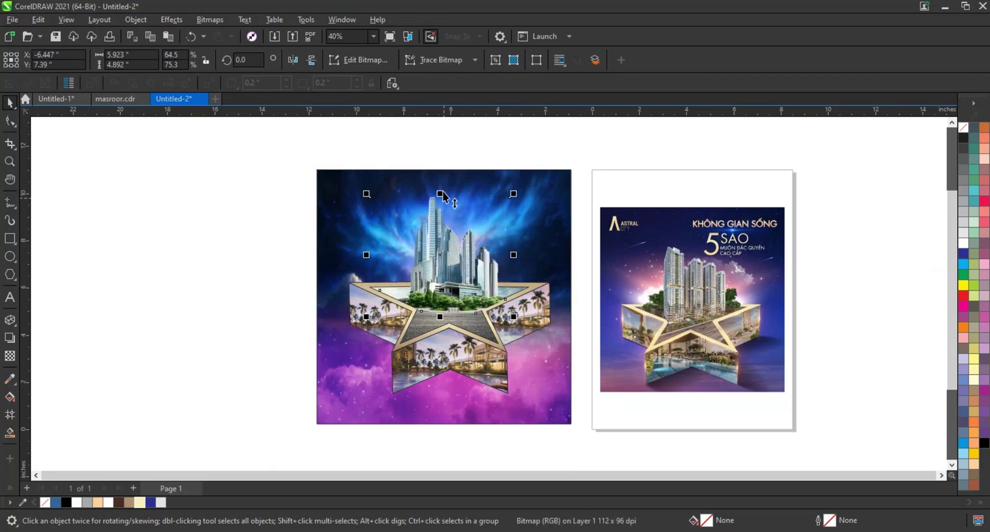
{"action": "left_click_drag", "start_coordinate": [443, 193], "coordinate": [443, 180]}
{"action": "left_click_drag", "start_coordinate": [452, 239], "coordinate": [447, 242]}
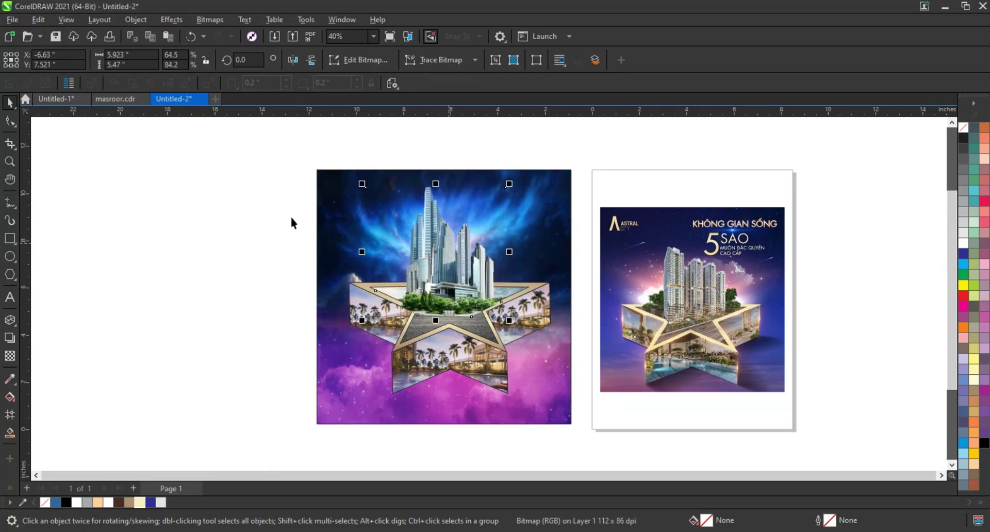
{"action": "left_click_drag", "start_coordinate": [281, 166], "coordinate": [587, 436]}
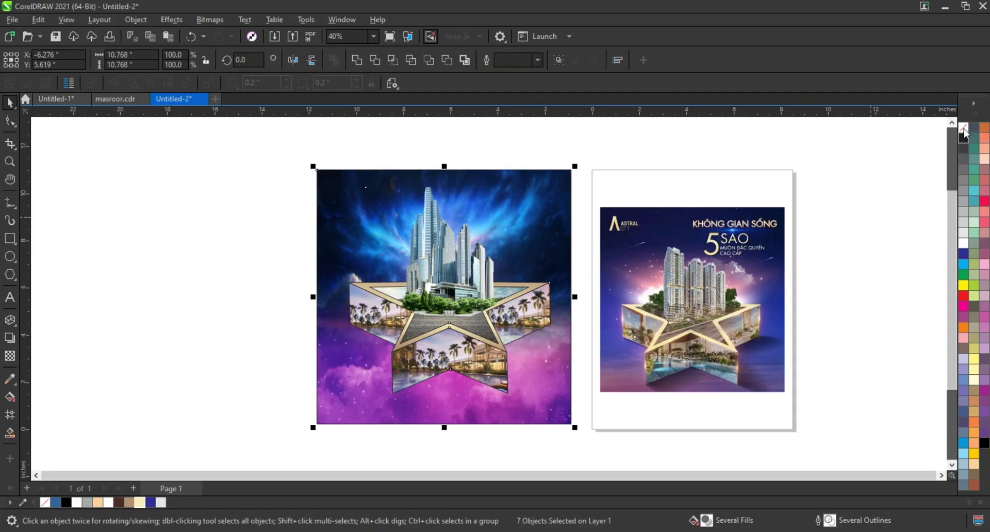